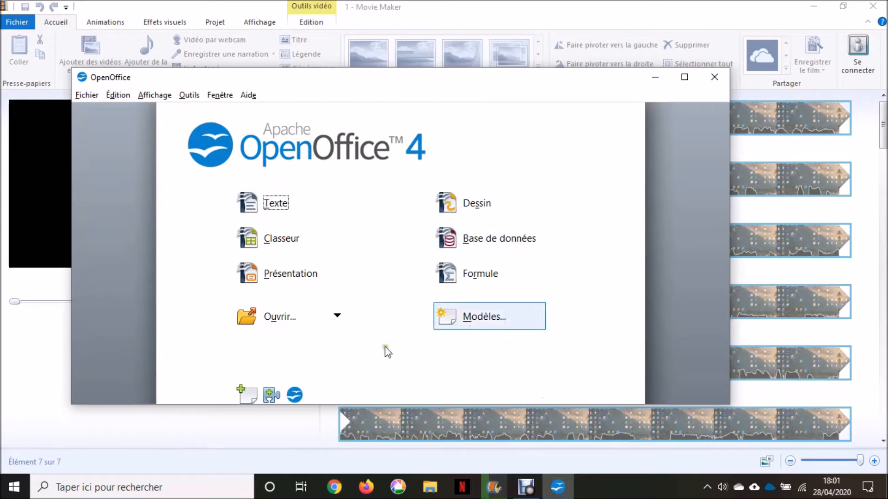
Step: Create a new blank Writer text document and maximize its window
{"action": "left_click", "coordinate": [267, 205]}
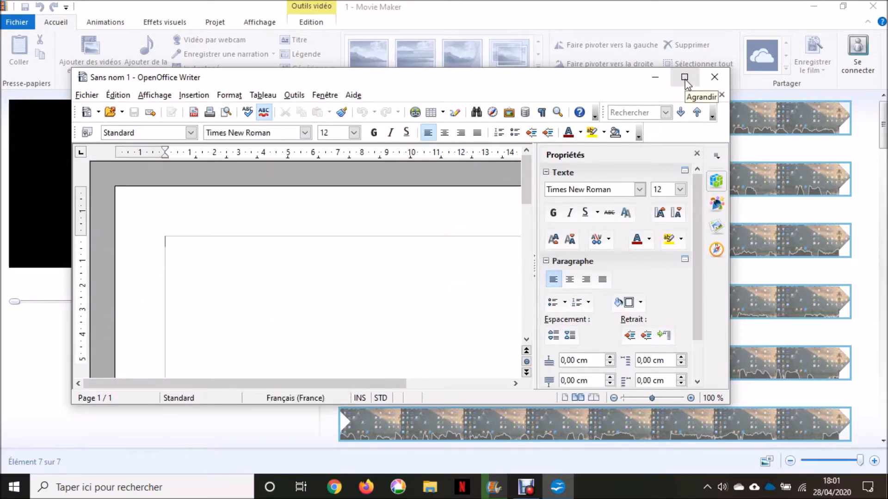
{"action": "left_click", "coordinate": [684, 78]}
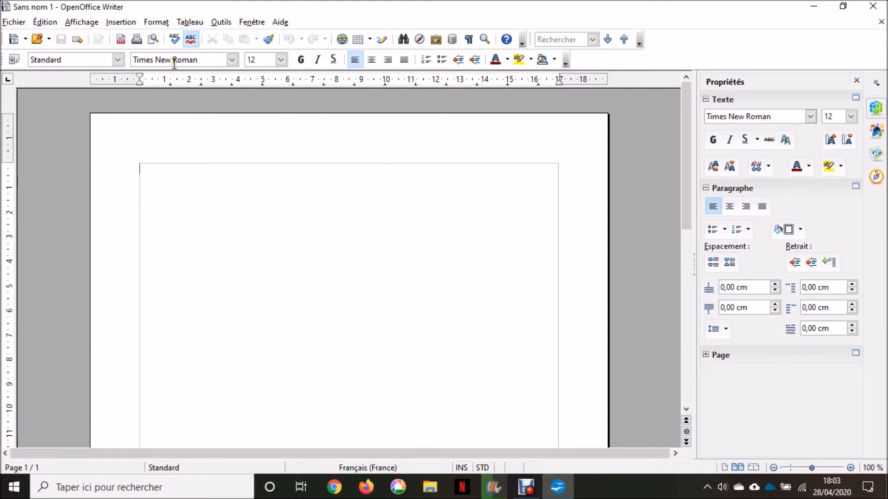
Step: Open the Standard page style dialog at its Page tab via Format > Page
{"action": "left_click", "coordinate": [156, 22]}
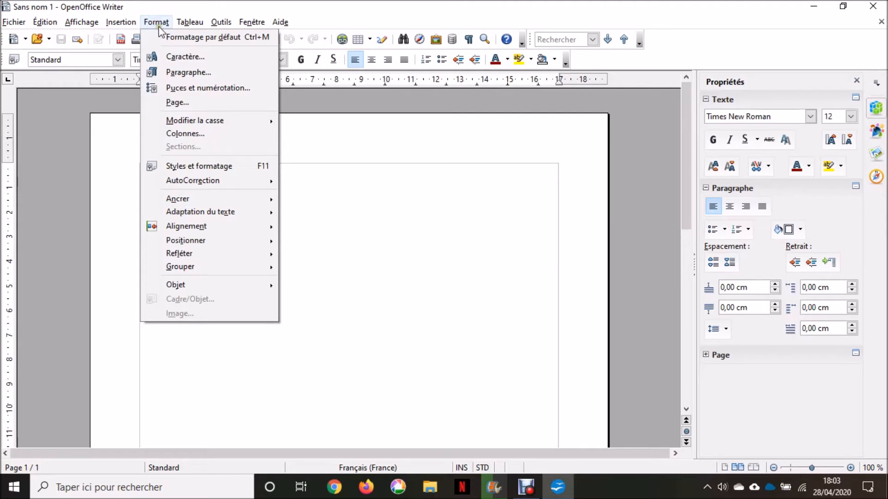
{"action": "left_click", "coordinate": [198, 109]}
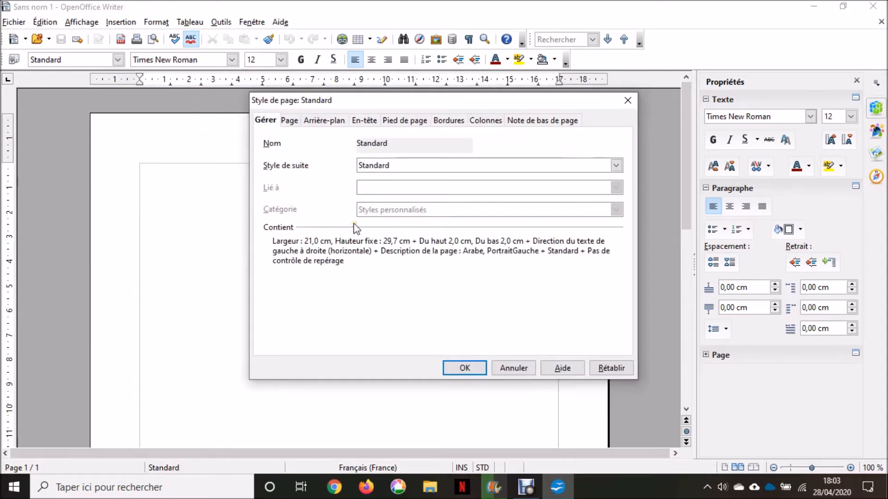
{"action": "left_click", "coordinate": [290, 122]}
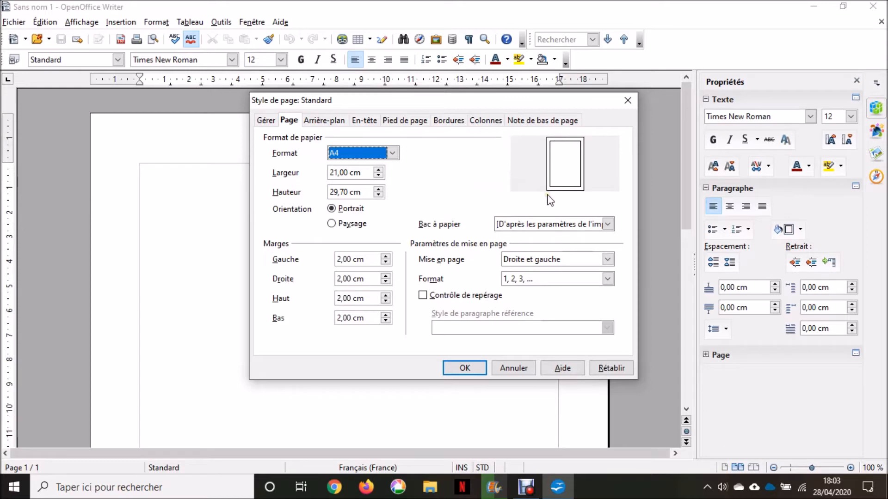
Step: Enter width 10 cm and height 15 cm, then choose landscape orientation for a 15 × 10 cm page
{"action": "left_click", "coordinate": [365, 173]}
{"action": "left_click_drag", "start_coordinate": [364, 174], "coordinate": [300, 173]}
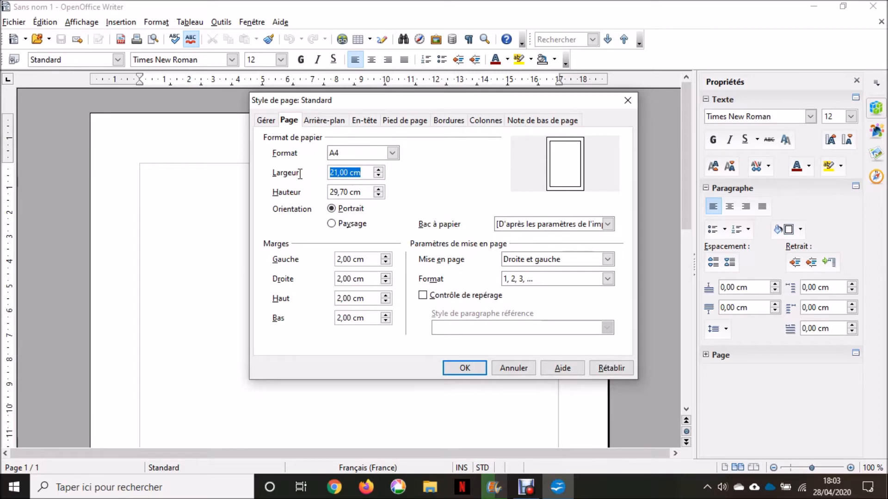
{"action": "type", "text": "10"}
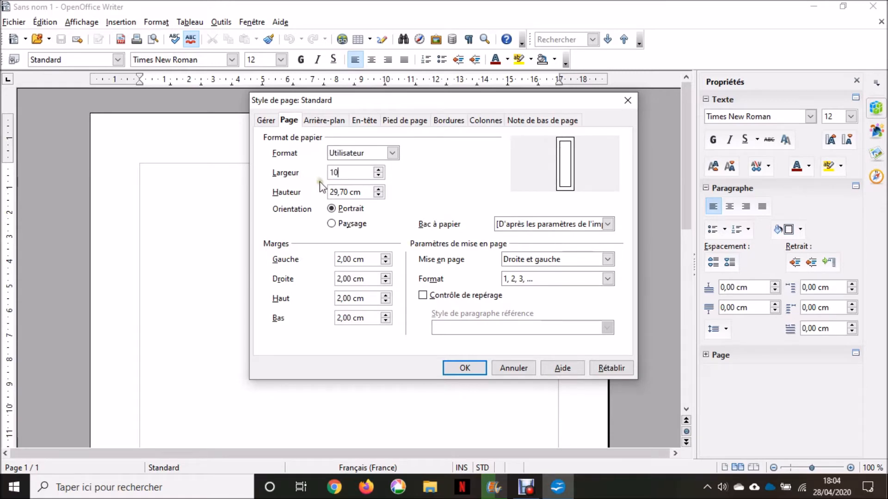
{"action": "left_click", "coordinate": [364, 193]}
{"action": "left_click_drag", "start_coordinate": [364, 193], "coordinate": [322, 192]}
{"action": "type", "text": "15"}
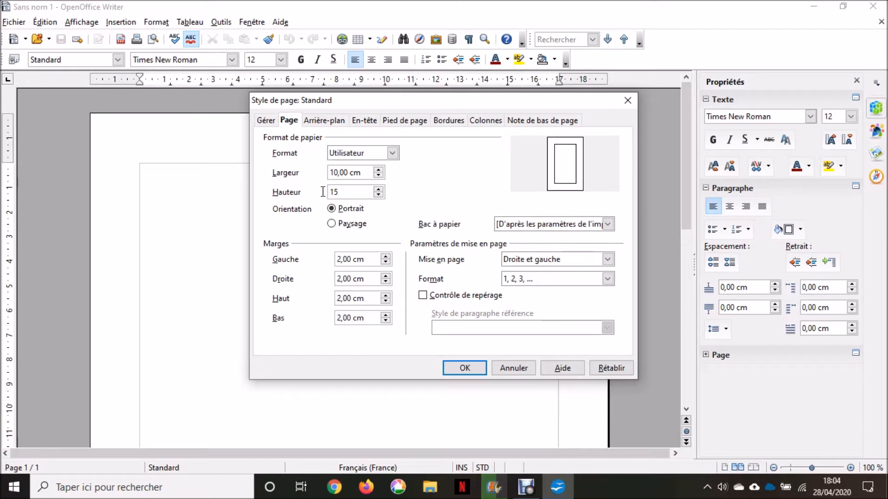
{"action": "left_click", "coordinate": [333, 224]}
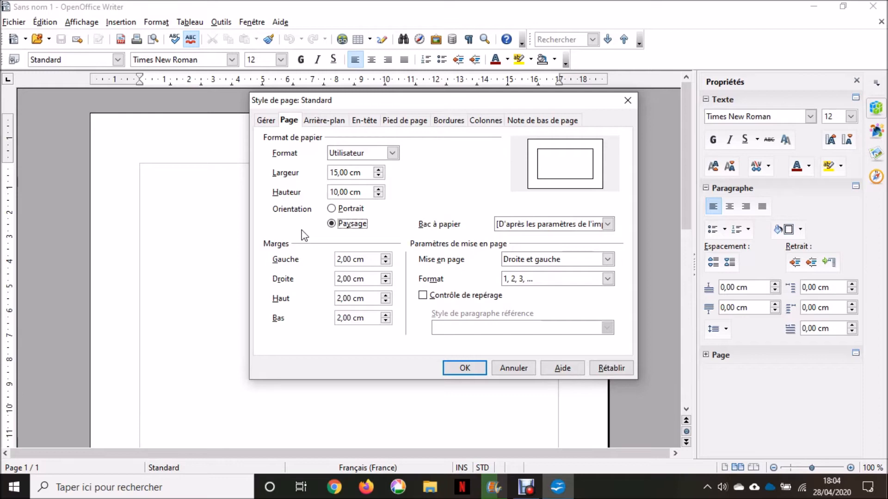
Step: Set the left, right, top and bottom margins to 1 cm and apply the page style
{"action": "key", "text": "Tab"}
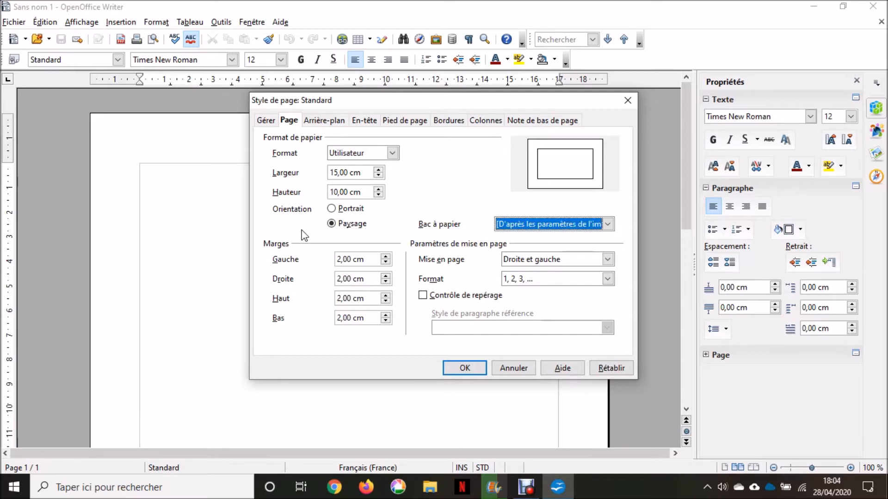
{"action": "key", "text": "Tab"}
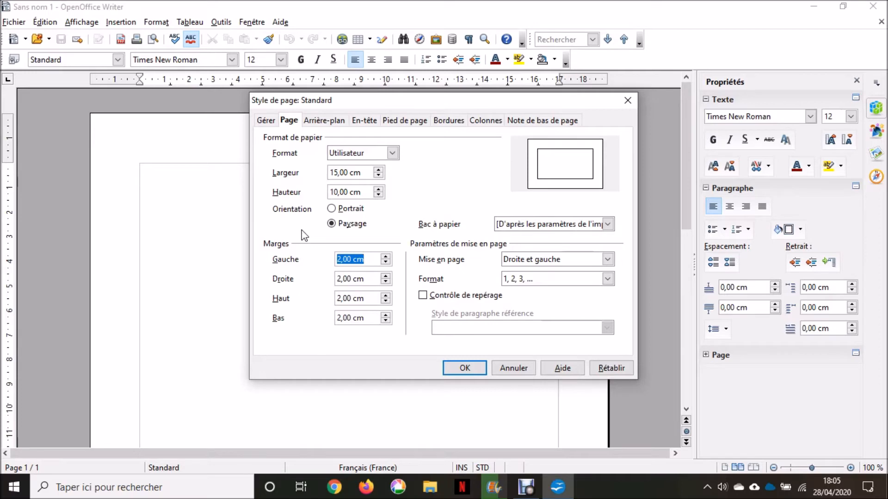
{"action": "type", "text": "1"}
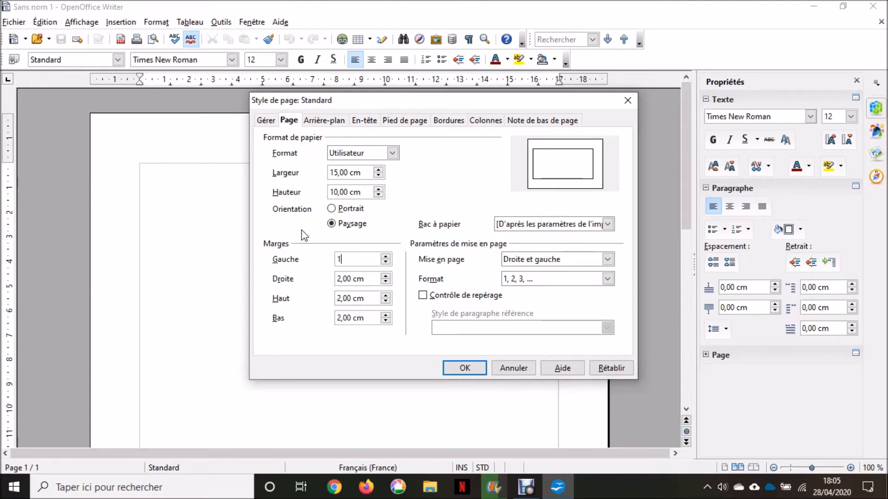
{"action": "key", "text": "Tab"}
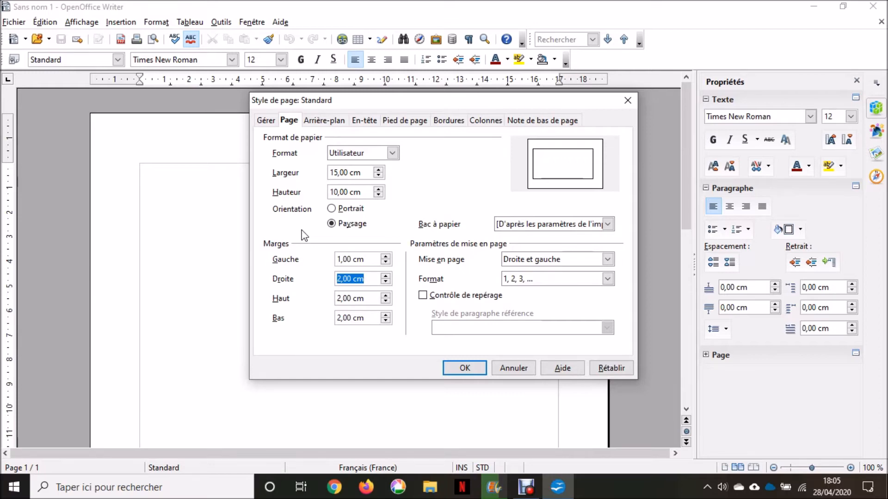
{"action": "type", "text": "1"}
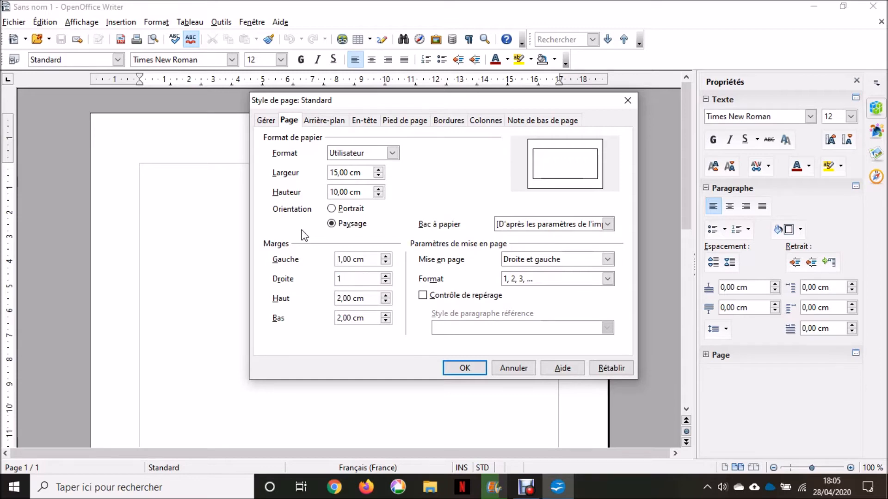
{"action": "key", "text": "Tab"}
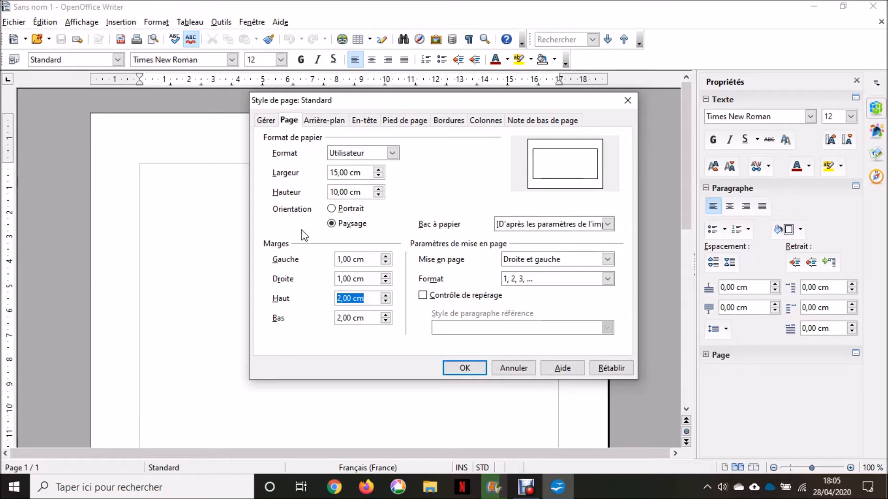
{"action": "type", "text": "1"}
{"action": "key", "text": "Tab"}
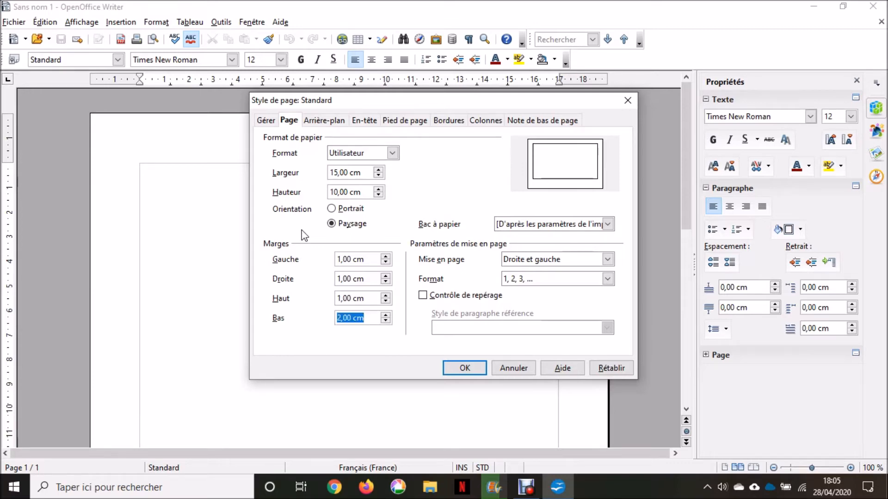
{"action": "type", "text": "1"}
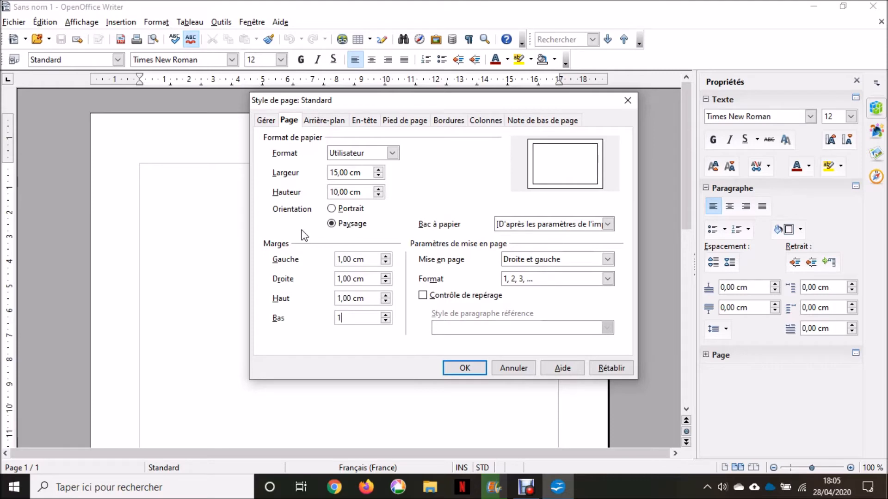
{"action": "key", "text": "Tab"}
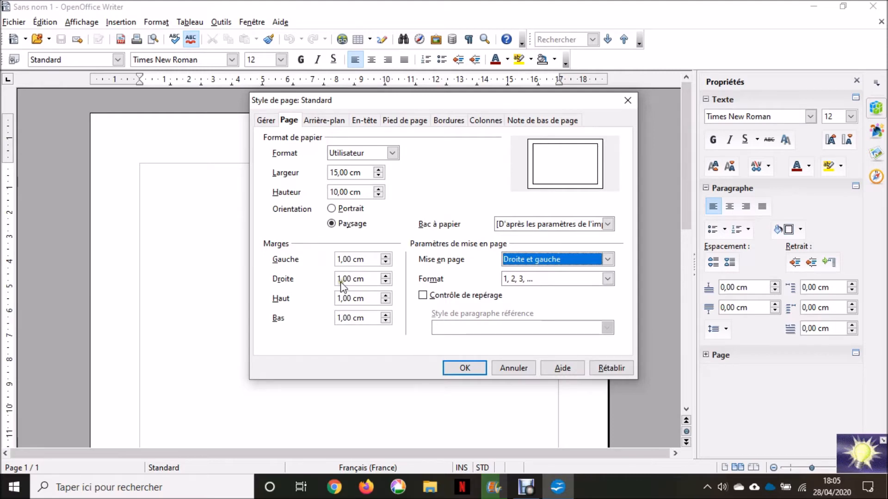
{"action": "left_click", "coordinate": [462, 369]}
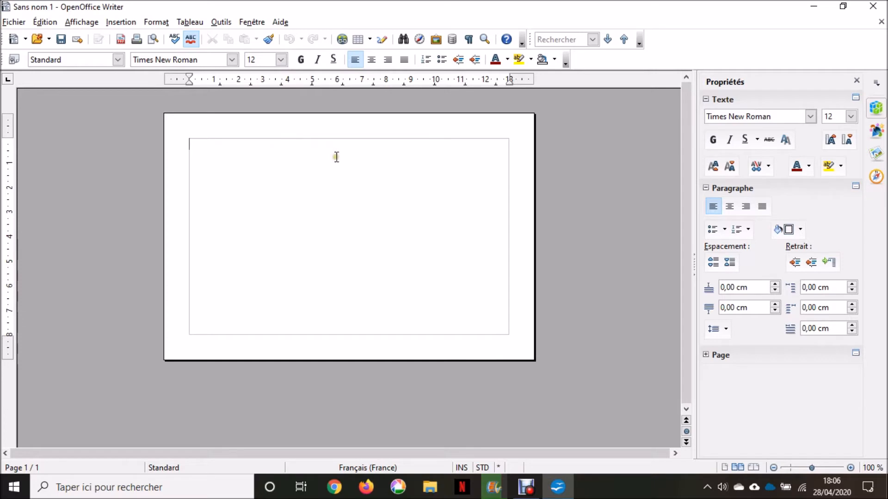
Step: Centre-align the empty first paragraph on the card
{"action": "left_click", "coordinate": [372, 60]}
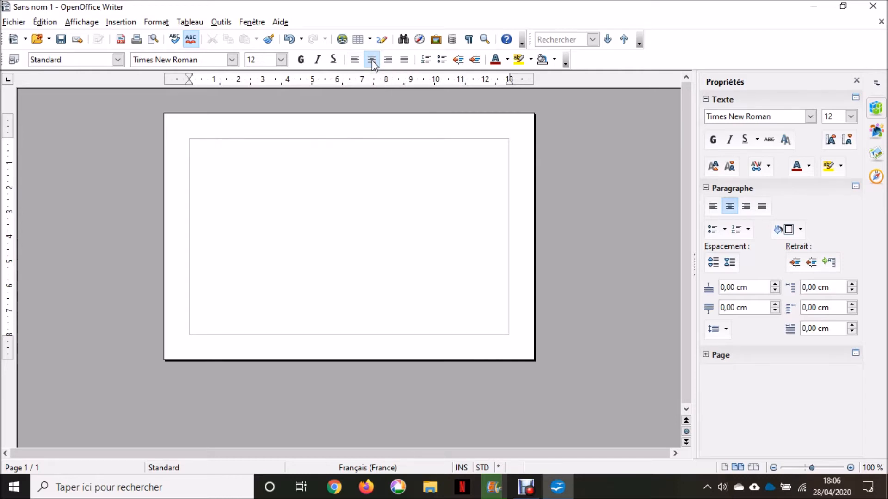
Step: At 24 pt, type the card holder's full name and start a new line below it
{"action": "left_click", "coordinate": [281, 60]}
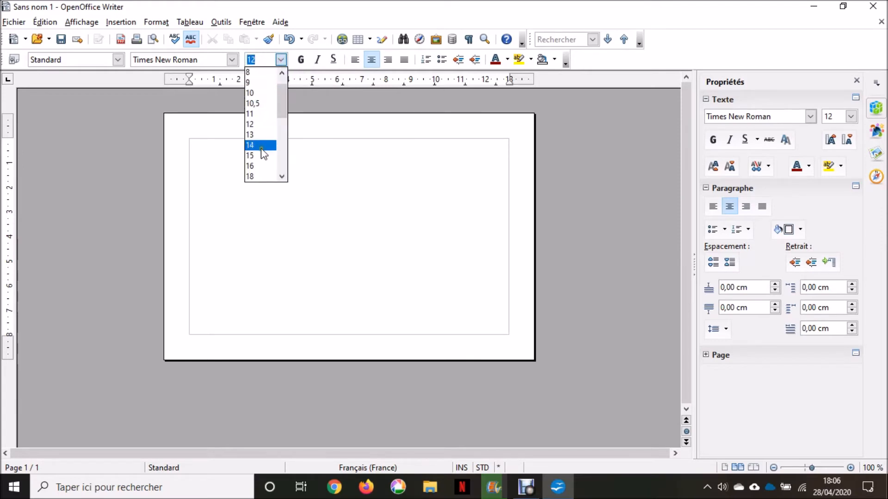
{"action": "scroll", "coordinate": [262, 152], "scroll_direction": "down", "scroll_amount": 1}
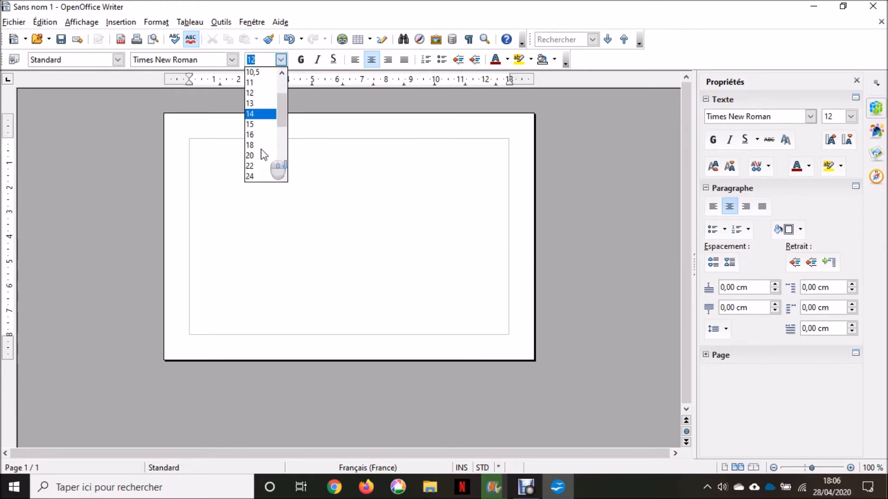
{"action": "scroll", "coordinate": [262, 153], "scroll_direction": "down", "scroll_amount": 1}
{"action": "scroll", "coordinate": [262, 152], "scroll_direction": "down", "scroll_amount": 1}
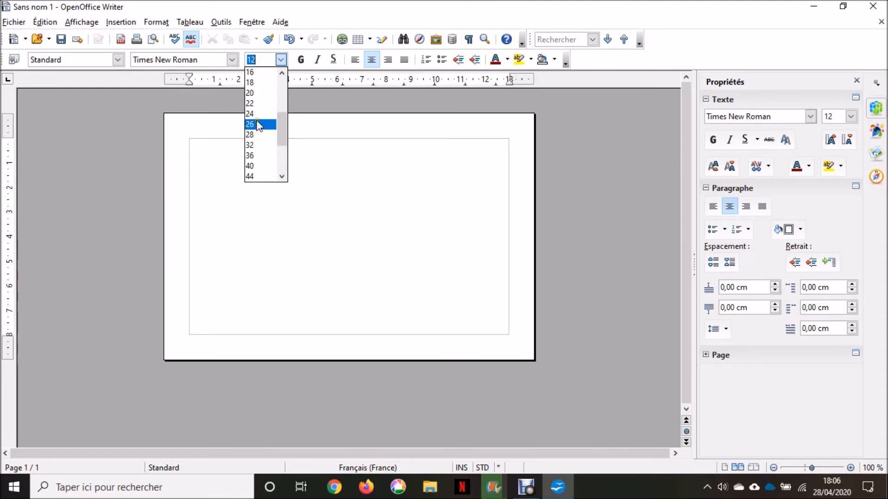
{"action": "left_click", "coordinate": [257, 113]}
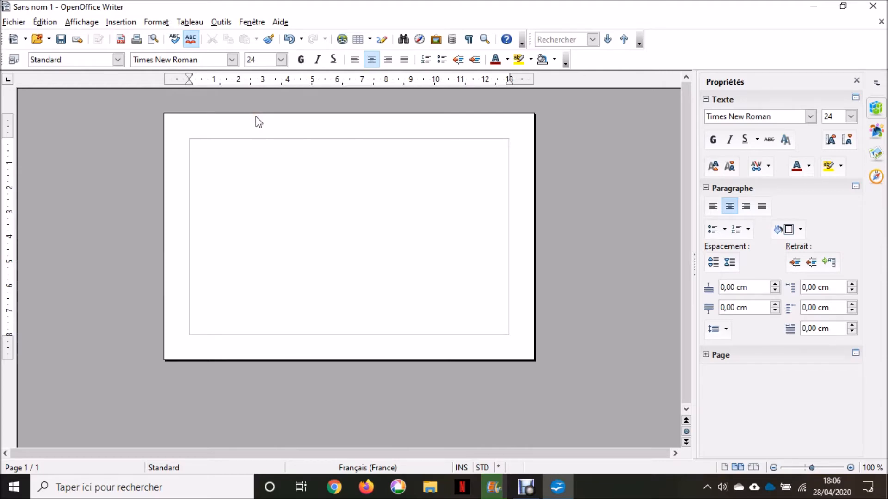
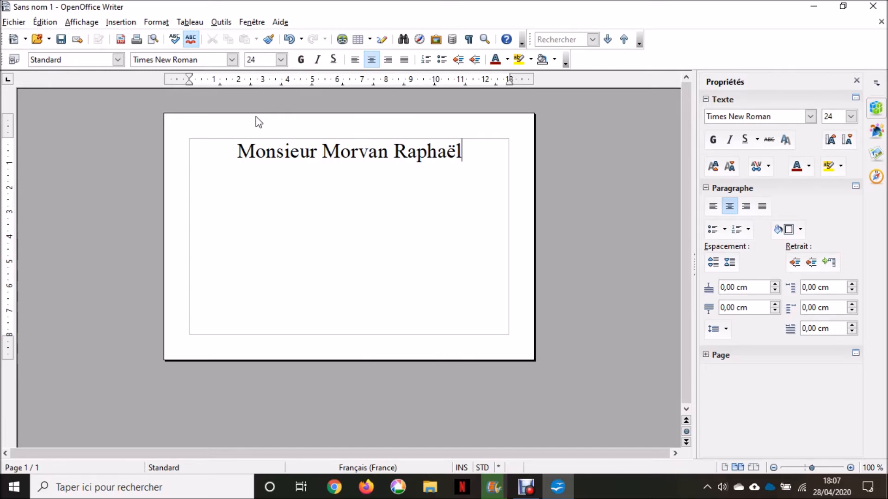
{"action": "key", "text": "Return"}
{"action": "key", "text": "Return"}
{"action": "left_click", "coordinate": [280, 60]}
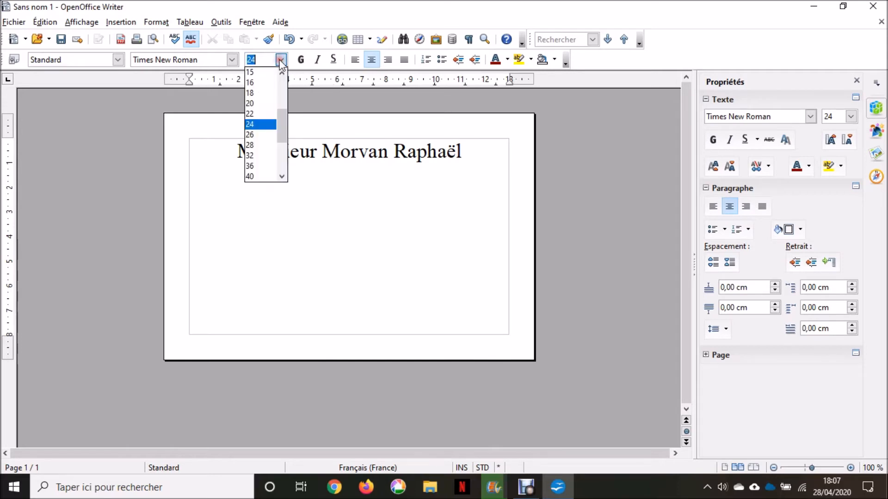
Step: At 18 pt, type the street address and, on the next line, the postcode and town
{"action": "left_click", "coordinate": [262, 93]}
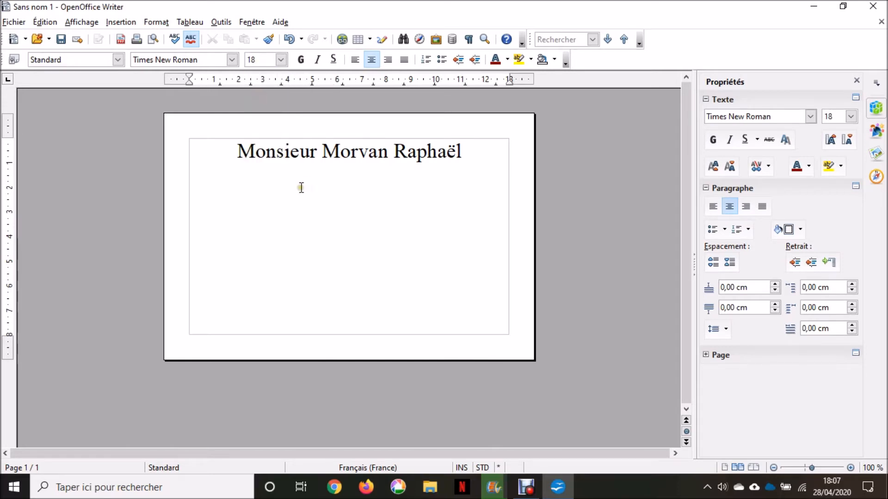
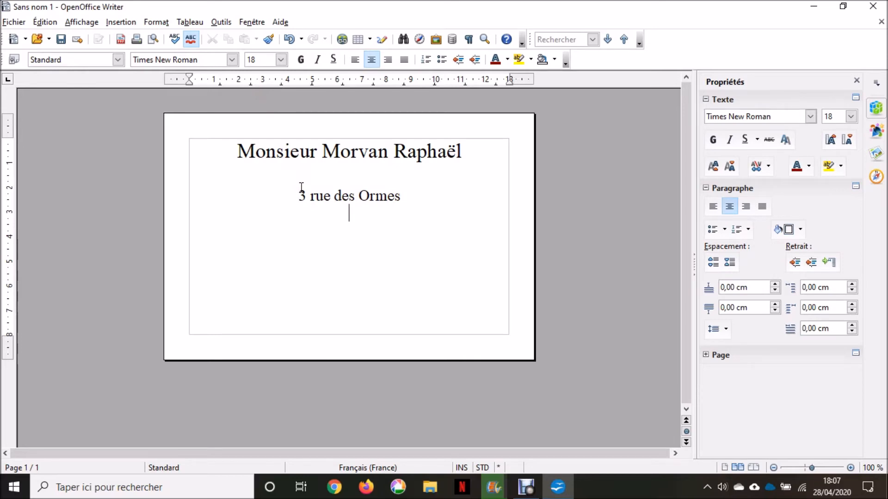
{"action": "key", "text": "Return"}
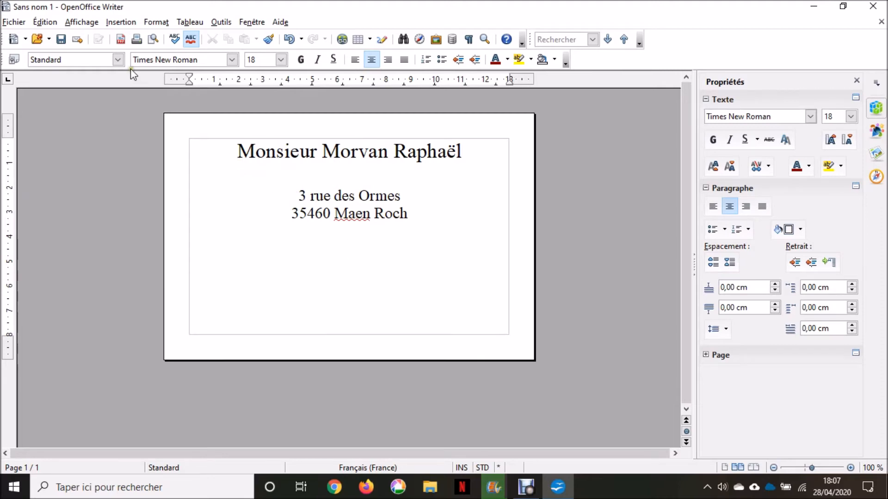
Step: Open the Special Characters dialog and switch its font to Wingdings
{"action": "left_click", "coordinate": [119, 22]}
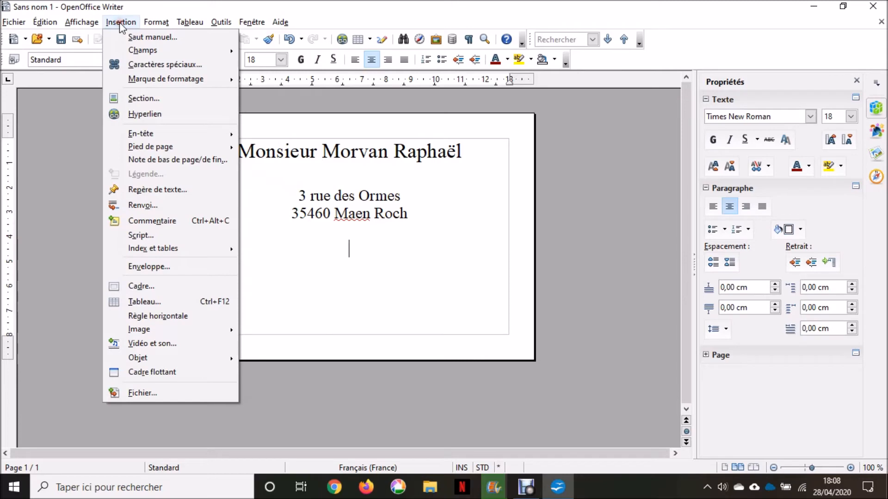
{"action": "left_click", "coordinate": [132, 66]}
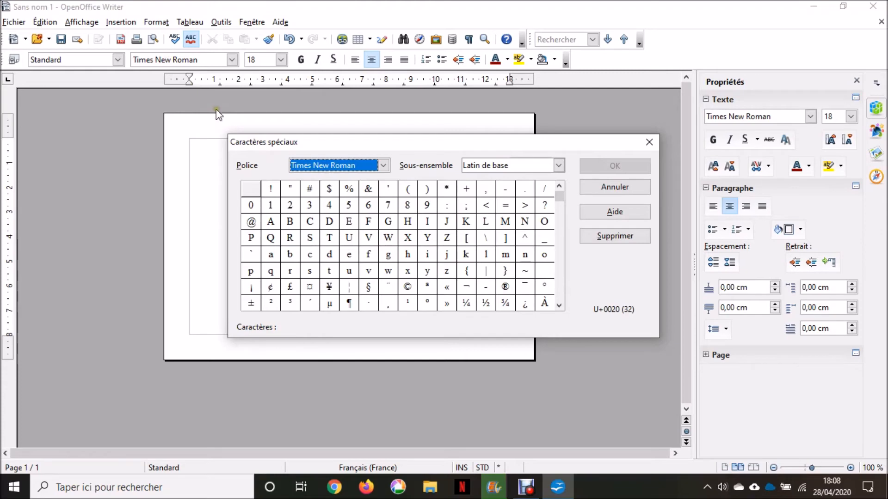
{"action": "left_click", "coordinate": [383, 166]}
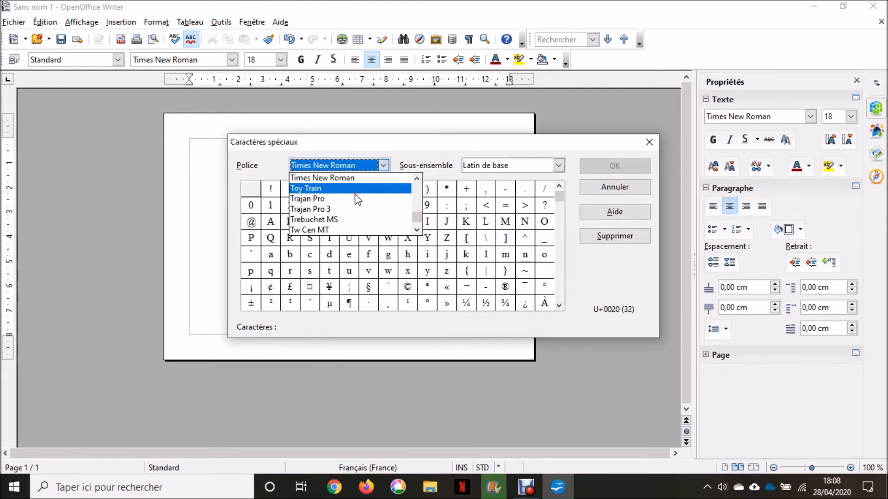
{"action": "left_click", "coordinate": [417, 230]}
{"action": "left_click", "coordinate": [416, 230]}
{"action": "left_click", "coordinate": [417, 230]}
{"action": "left_click", "coordinate": [416, 229]}
{"action": "left_click", "coordinate": [416, 229]}
{"action": "left_click", "coordinate": [417, 229]}
{"action": "left_click", "coordinate": [416, 229]}
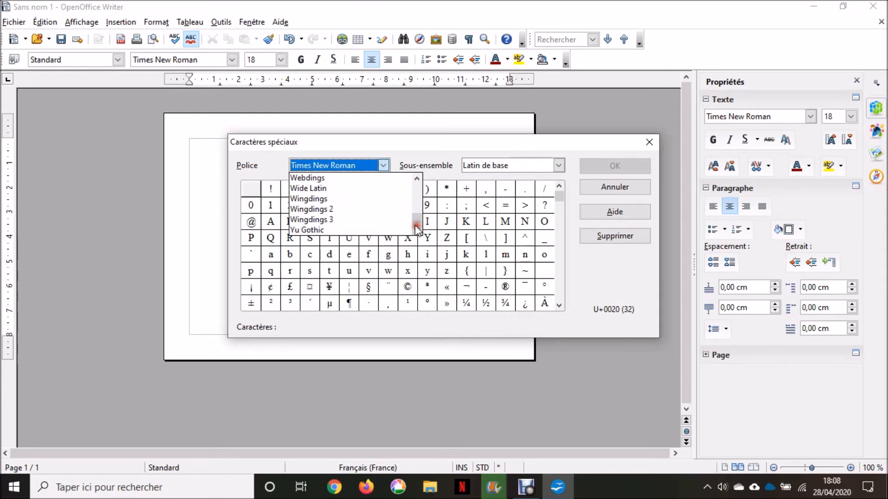
{"action": "left_click", "coordinate": [341, 203]}
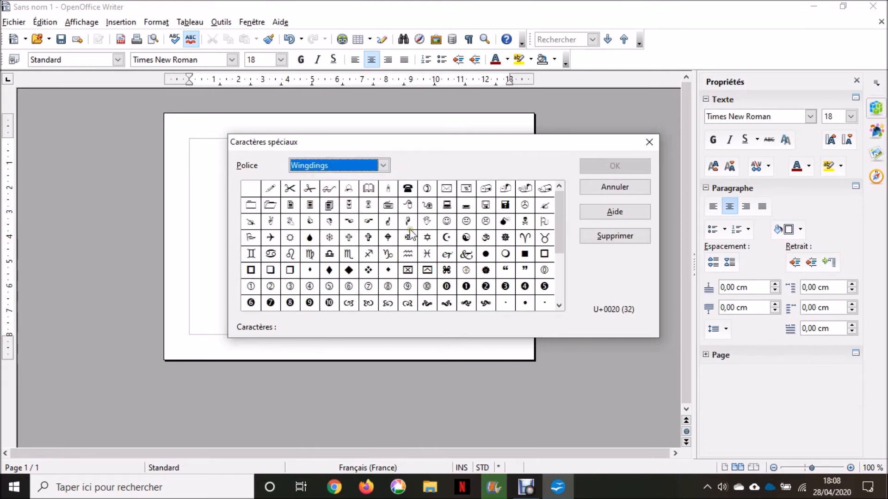
Step: Select the Wingdings telephone symbol and insert it below the address
{"action": "left_click", "coordinate": [408, 189]}
{"action": "double_click", "coordinate": [407, 190]}
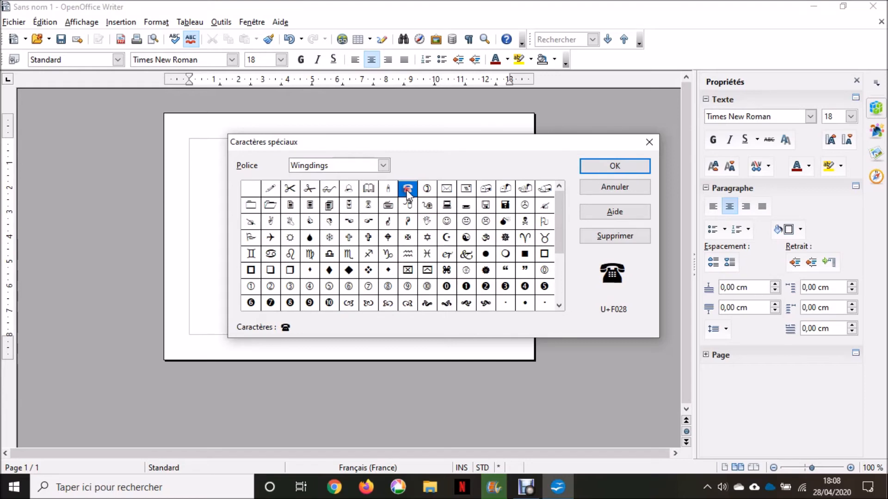
{"action": "key", "text": "Return"}
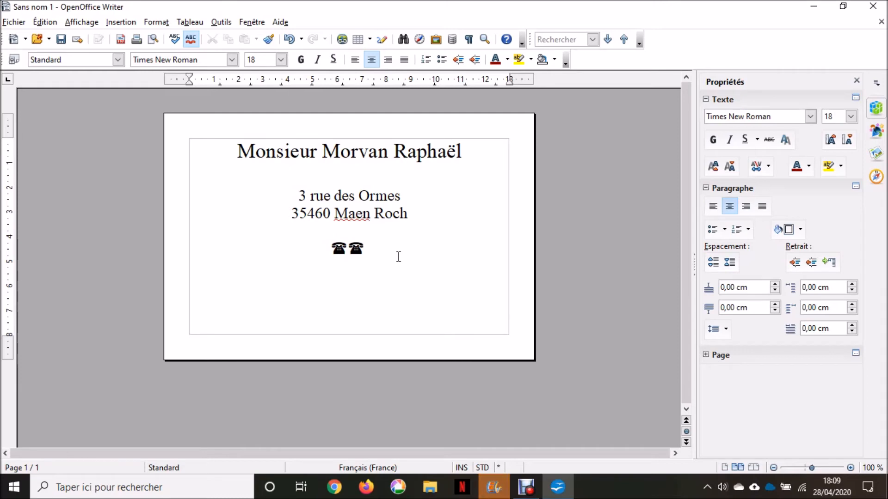
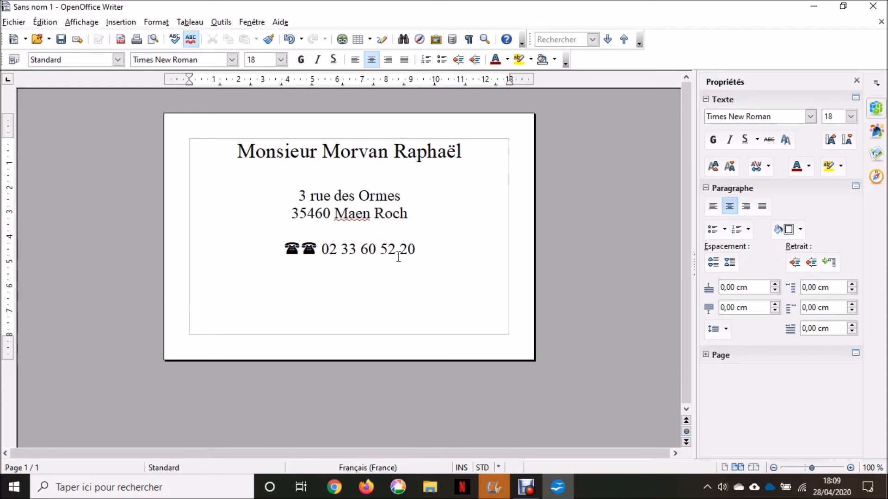
Step: Type the phone number after the telephone icon and delete the duplicate symbol
{"action": "left_click", "coordinate": [322, 252]}
{"action": "key", "text": "BackSpace"}
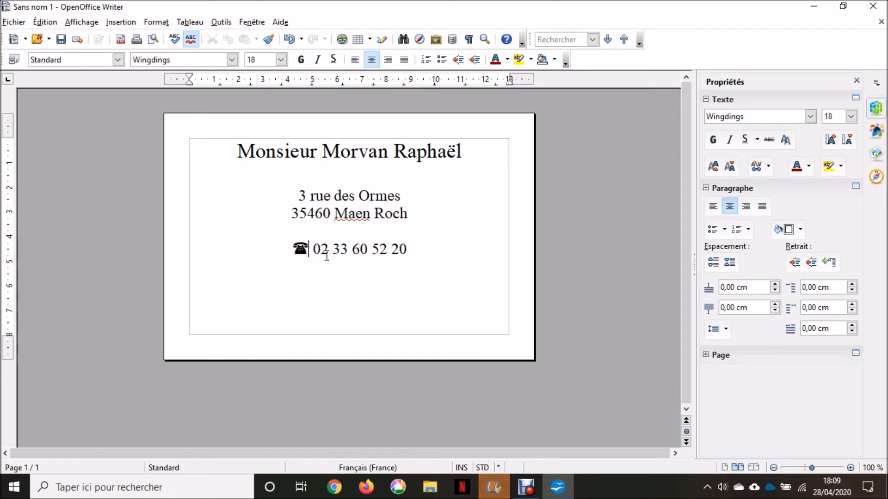
{"action": "left_click", "coordinate": [409, 250]}
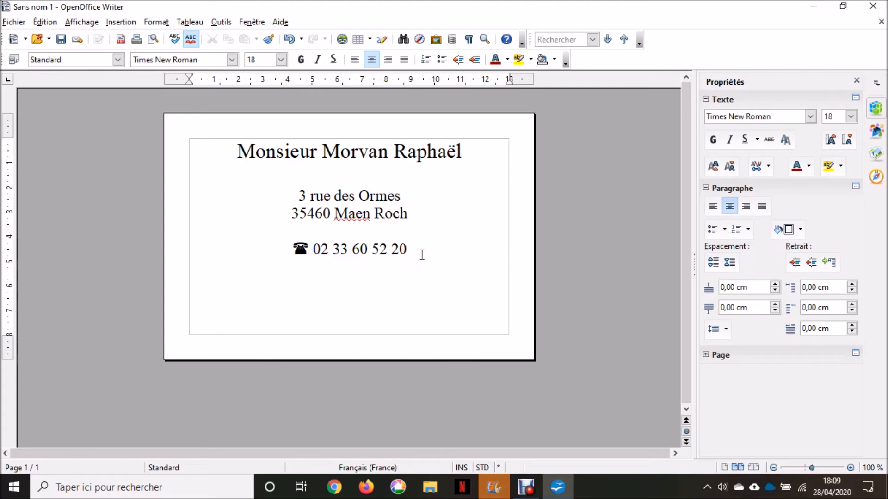
Step: Adjust the blank lines above the phone line so it returns to page 1
{"action": "left_click", "coordinate": [291, 250]}
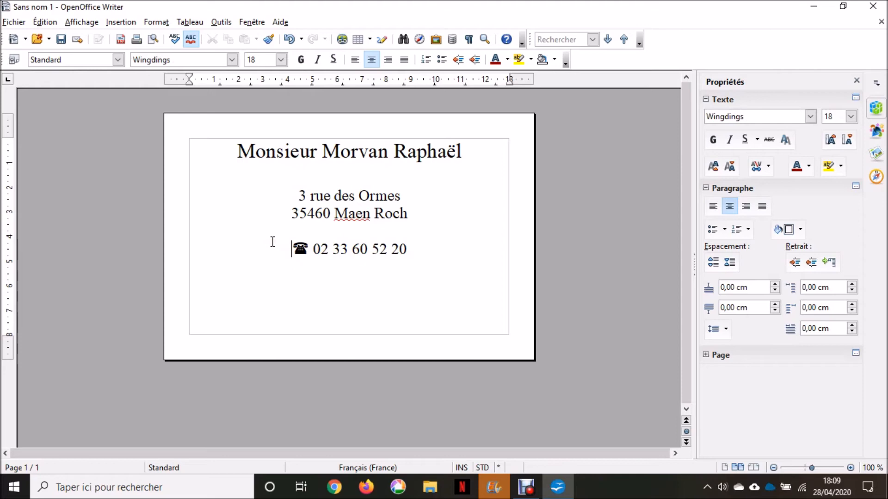
{"action": "key", "text": "Return"}
{"action": "key", "text": "Return"}
{"action": "key", "text": "Return"}
{"action": "key", "text": "Return"}
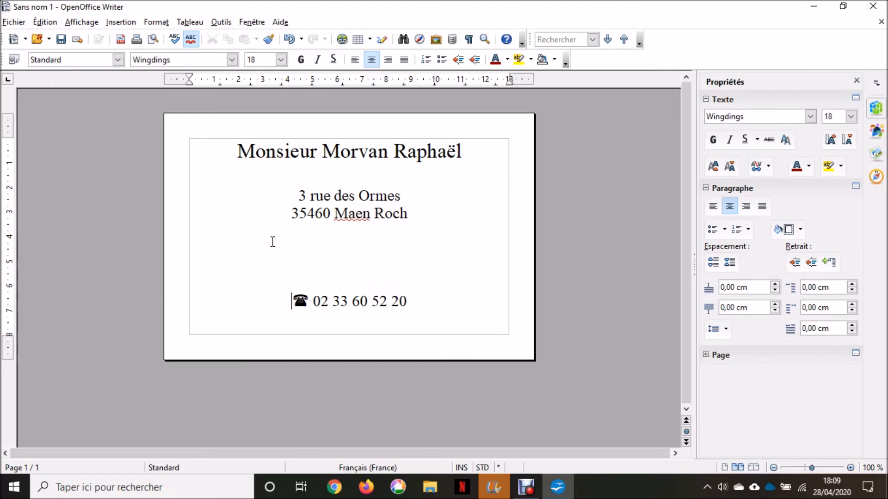
{"action": "key", "text": "Return"}
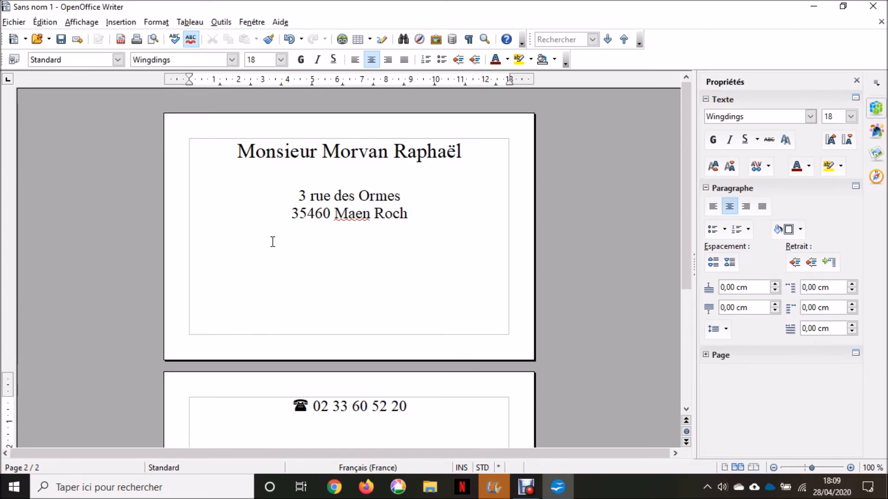
{"action": "key", "text": "BackSpace"}
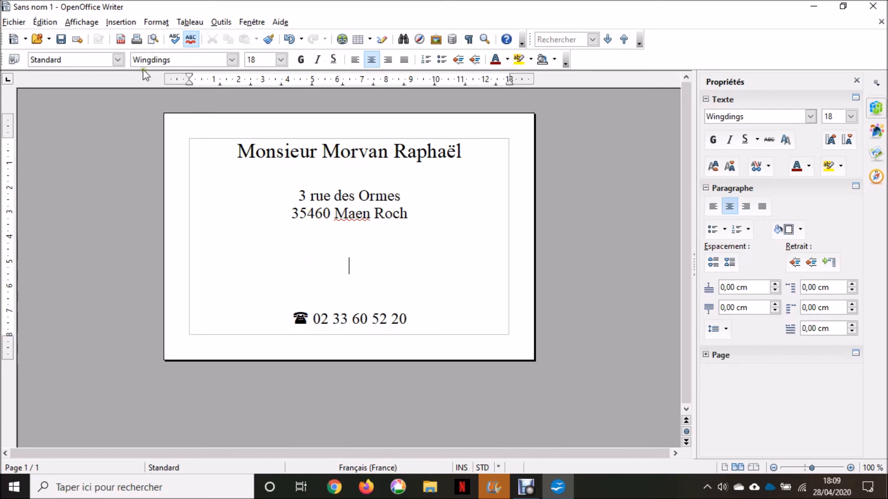
Step: Insert the picture IMG_8725.jpg from the Images folder into the card
{"action": "left_click", "coordinate": [122, 23]}
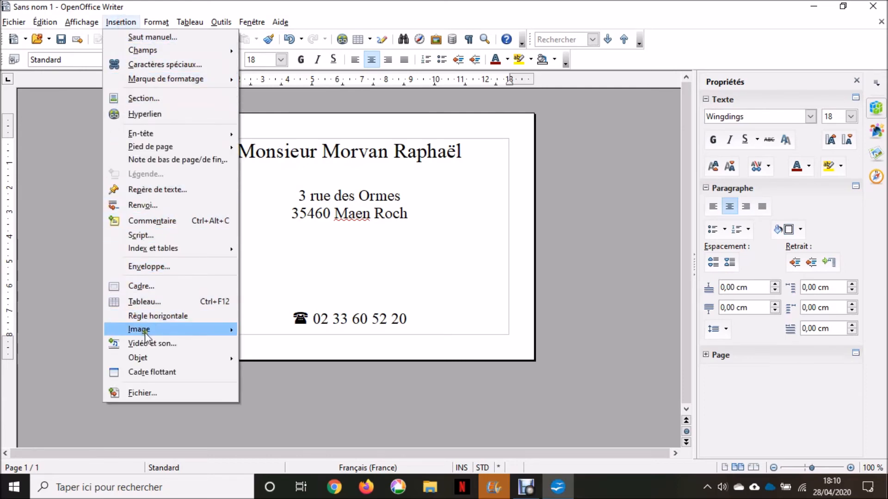
{"action": "mouse_move", "coordinate": [146, 332]}
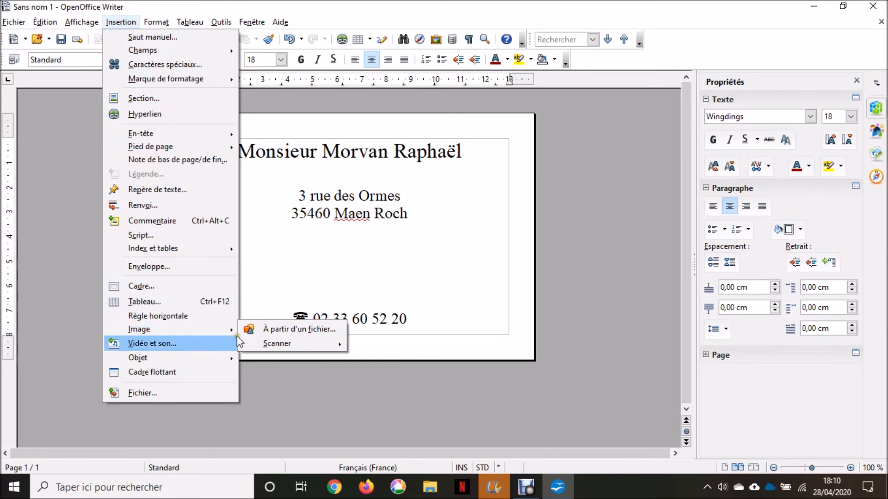
{"action": "left_click", "coordinate": [276, 330]}
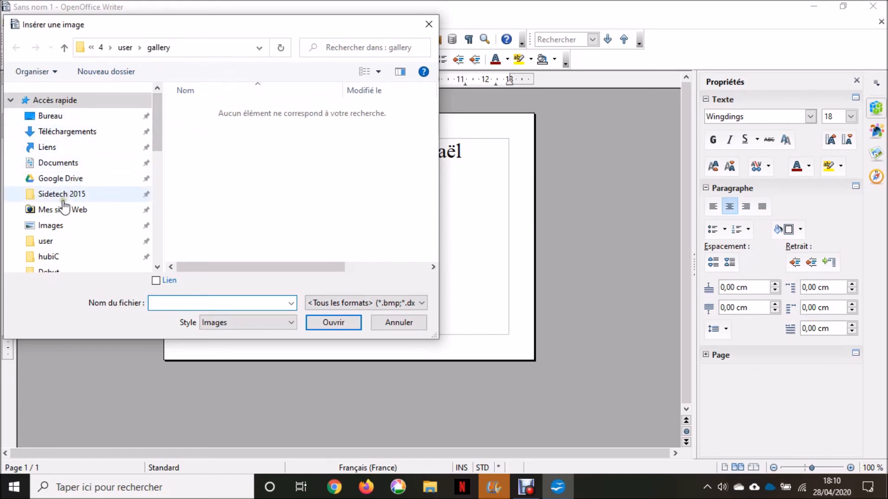
{"action": "left_click", "coordinate": [55, 227]}
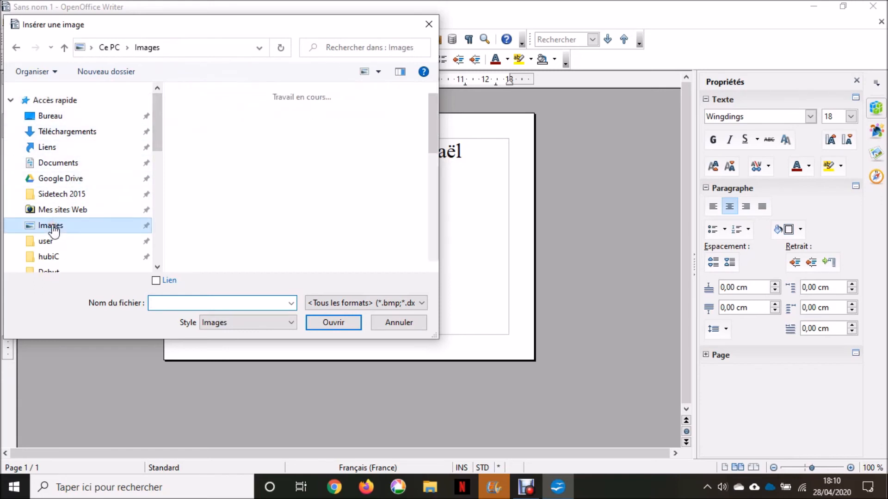
{"action": "left_click", "coordinate": [433, 112]}
{"action": "left_click_drag", "start_coordinate": [433, 113], "coordinate": [420, 168]}
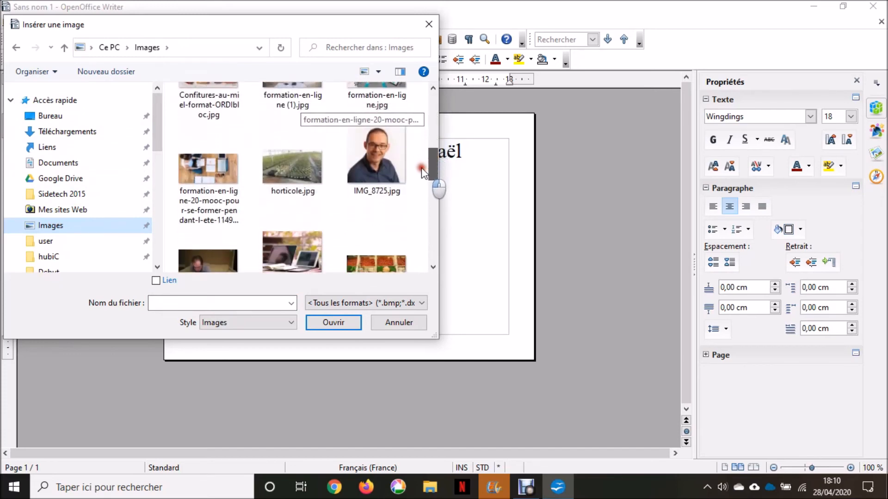
{"action": "double_click", "coordinate": [369, 157]}
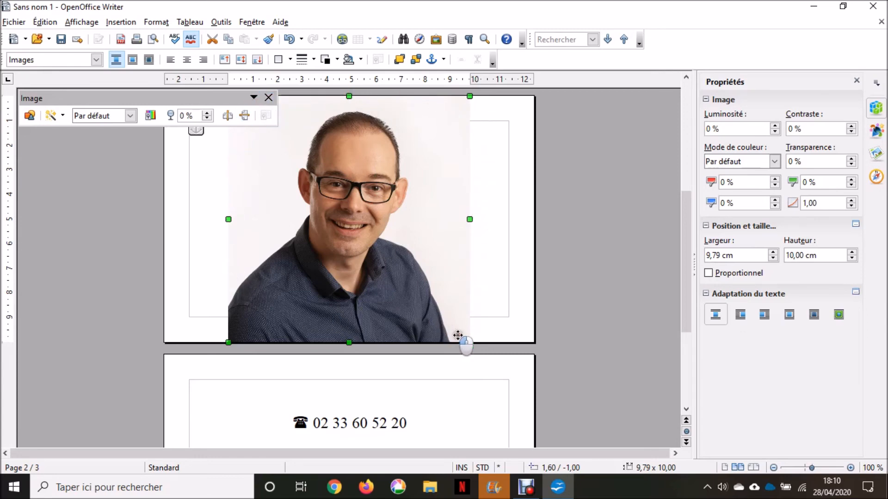
Step: Shrink the photo to about 1.78×1.89 cm and centre it under the name
{"action": "left_click_drag", "start_coordinate": [469, 342], "coordinate": [283, 154]}
{"action": "scroll", "coordinate": [335, 215], "scroll_direction": "up", "scroll_amount": 3}
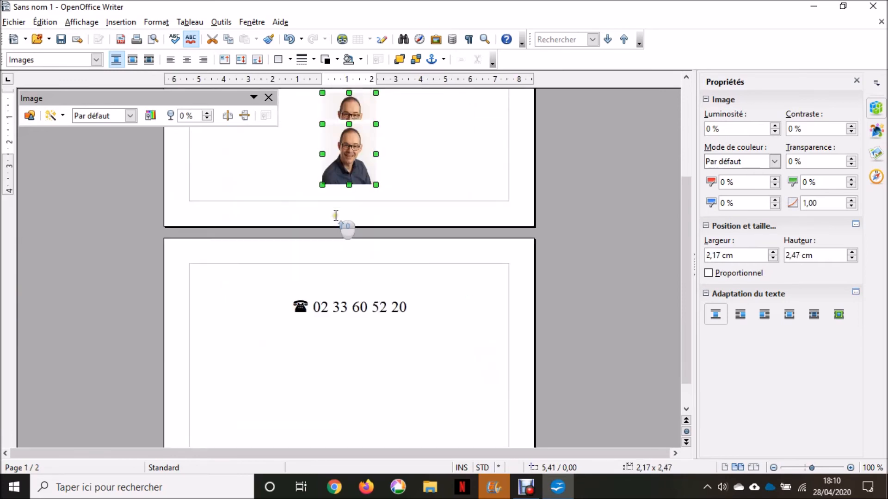
{"action": "scroll", "coordinate": [335, 215], "scroll_direction": "up", "scroll_amount": 4}
{"action": "left_click_drag", "start_coordinate": [376, 284], "coordinate": [365, 270]}
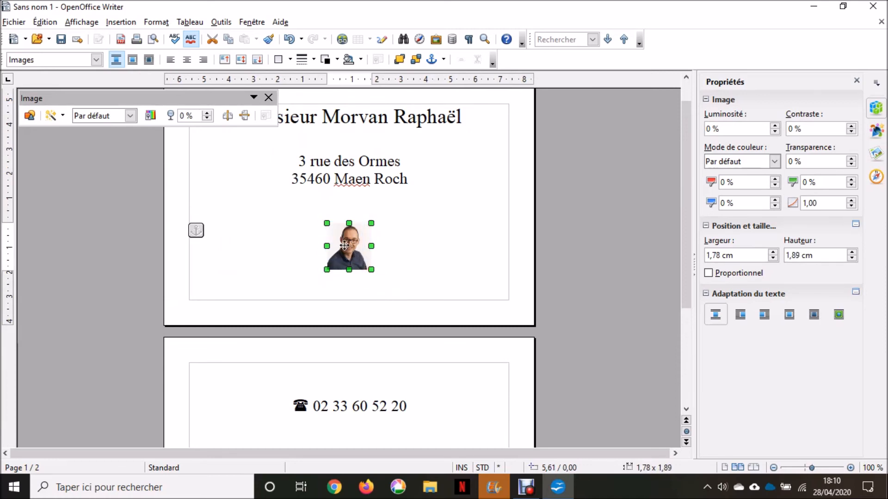
{"action": "left_click_drag", "start_coordinate": [349, 246], "coordinate": [224, 171]}
{"action": "left_click_drag", "start_coordinate": [224, 172], "coordinate": [343, 169]}
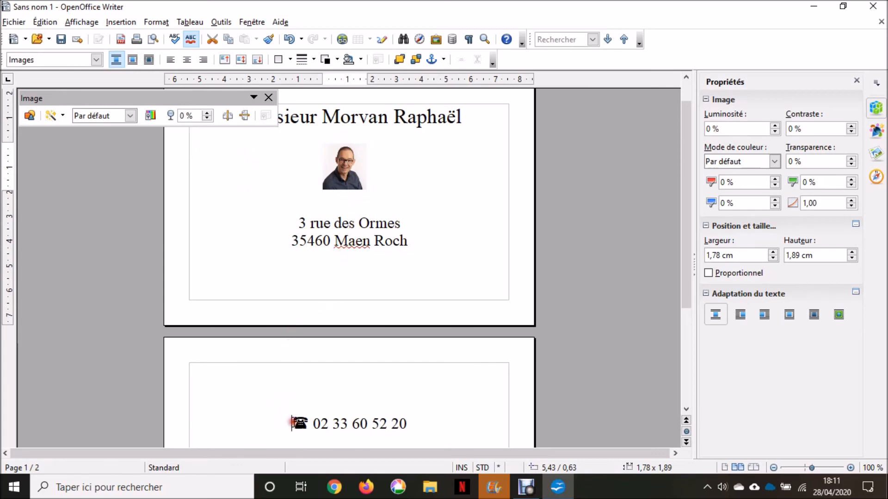
Step: Delete the blank lines above the phone line so it fits on the first page
{"action": "left_click", "coordinate": [292, 423]}
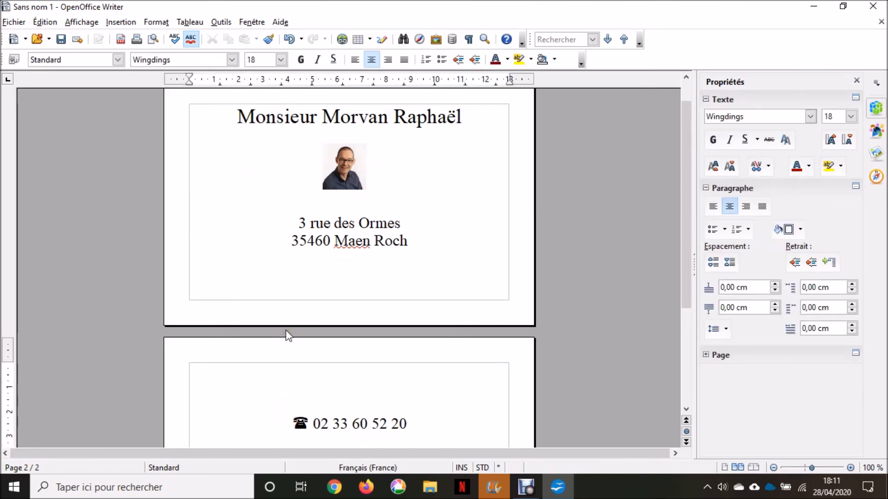
{"action": "key", "text": "BackSpace"}
{"action": "key", "text": "BackSpace"}
{"action": "key", "text": "BackSpace"}
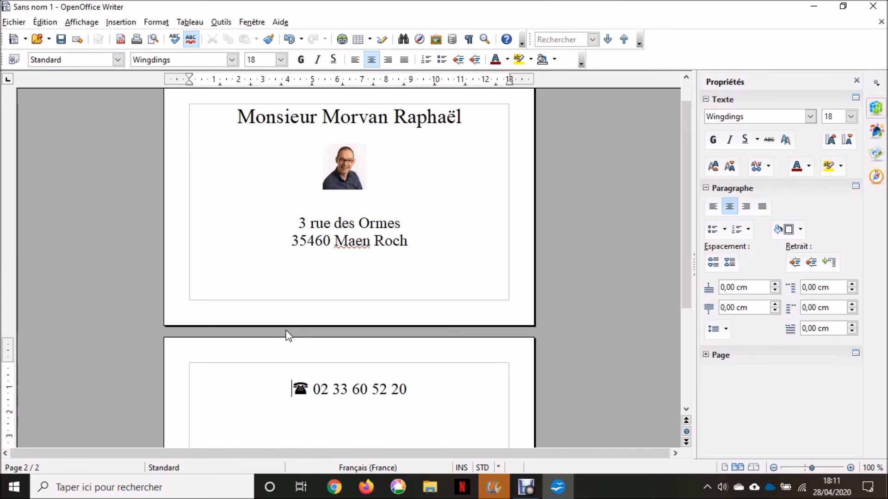
{"action": "key", "text": "BackSpace"}
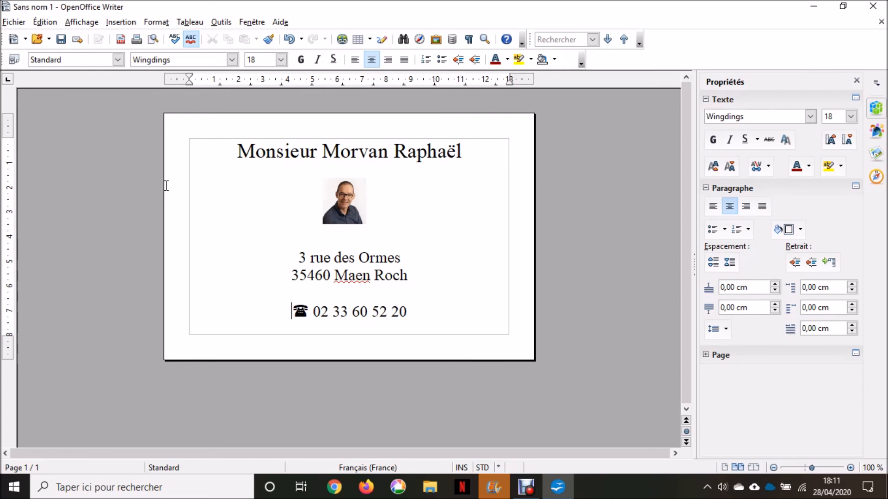
Step: Print the card on the HP Officejet 6700, then close the document
{"action": "left_click", "coordinate": [14, 22]}
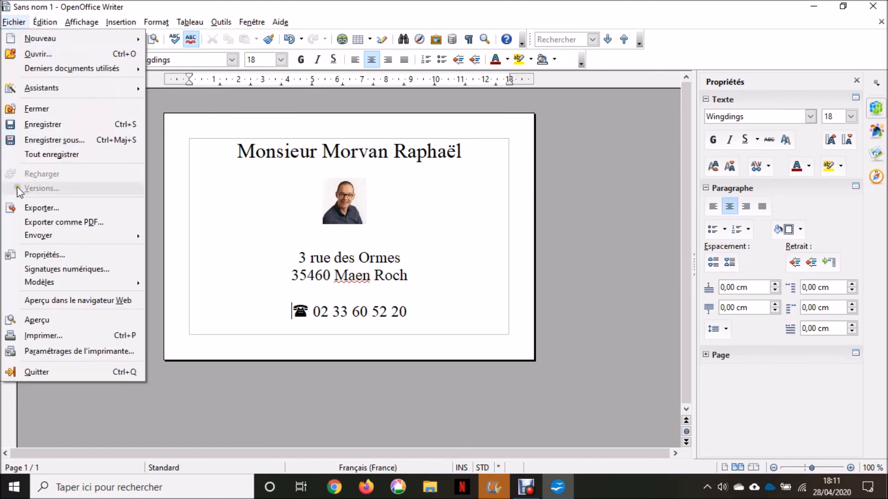
{"action": "left_click", "coordinate": [40, 334]}
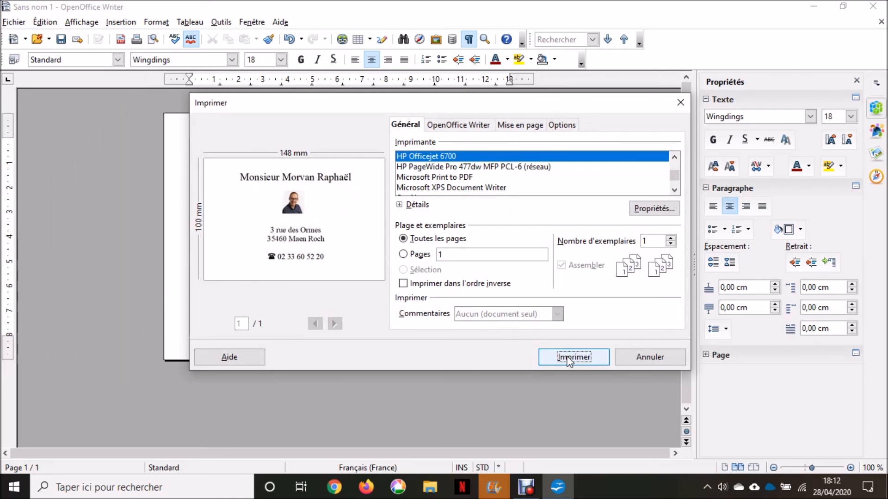
{"action": "left_click", "coordinate": [667, 358]}
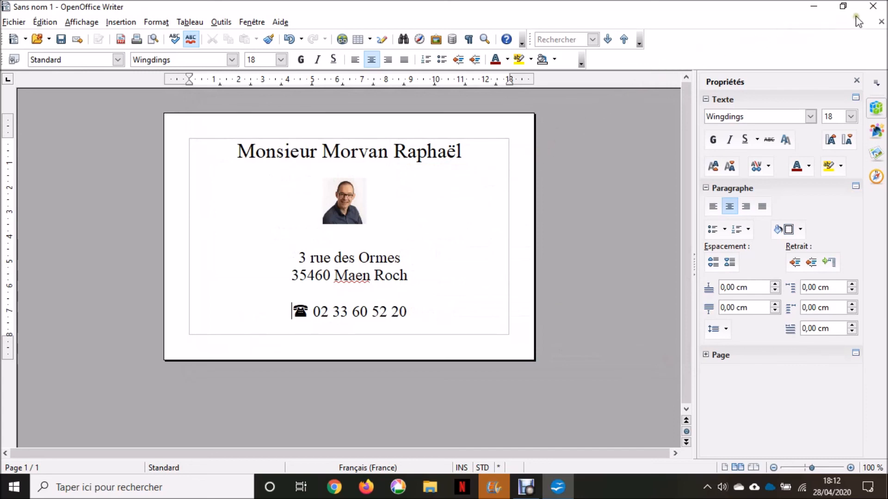
{"action": "left_click", "coordinate": [873, 8]}
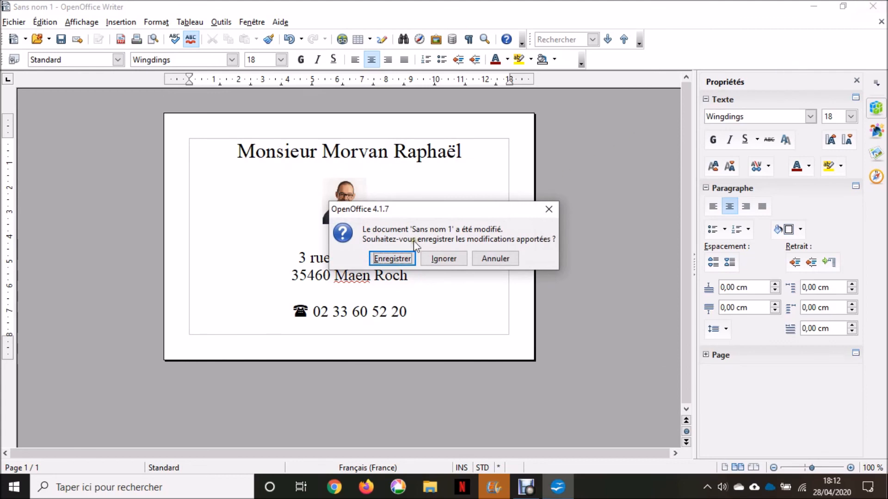
Step: Save the card as 'carte de visite' in Documents, then dismiss Movie Maker's export message and minimize it
{"action": "left_click", "coordinate": [385, 262]}
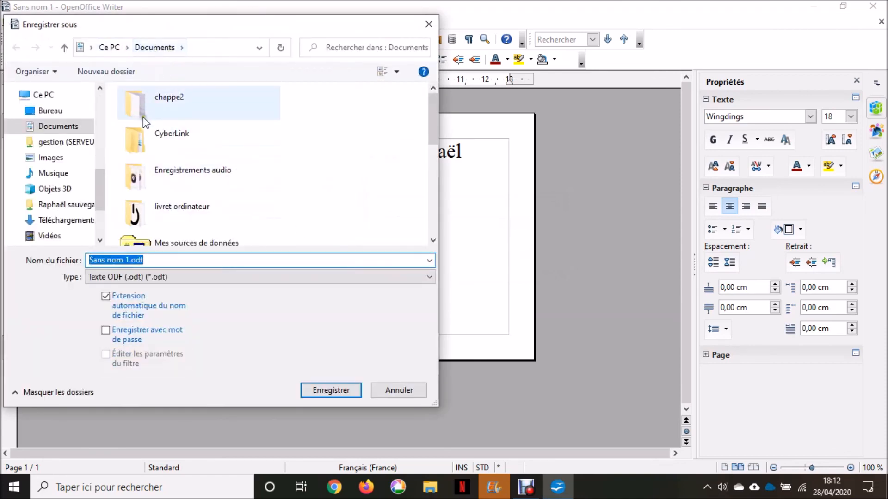
{"action": "type", "text": "carte de visite"}
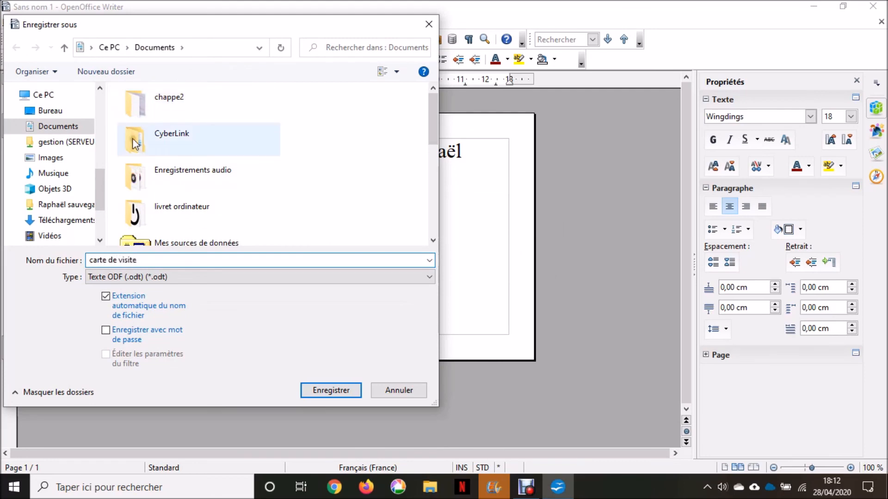
{"action": "left_click", "coordinate": [322, 392]}
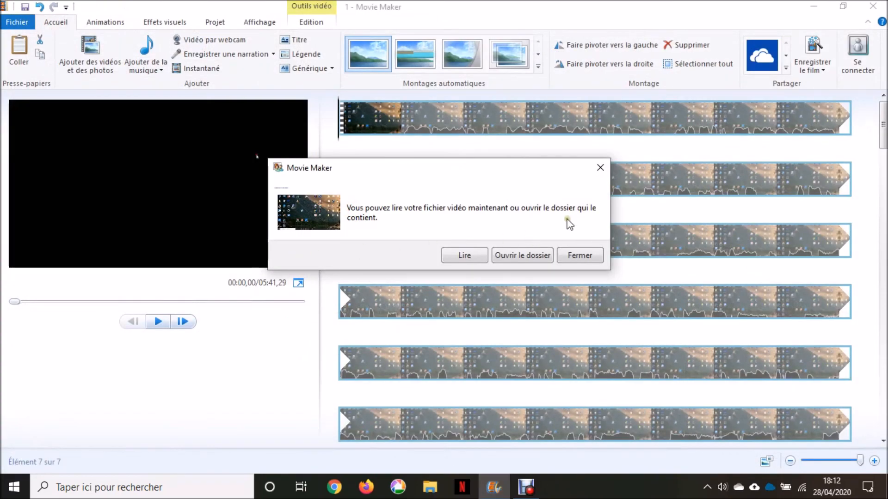
{"action": "left_click", "coordinate": [600, 168]}
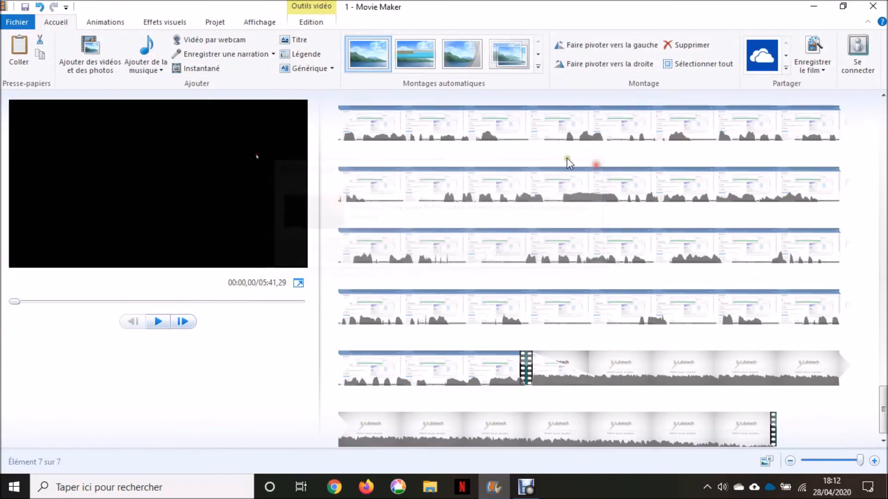
{"action": "left_click", "coordinate": [813, 6]}
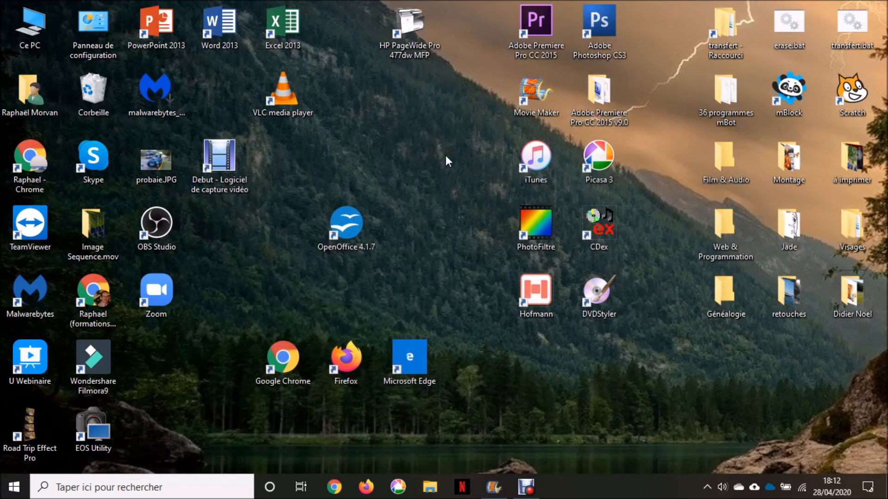